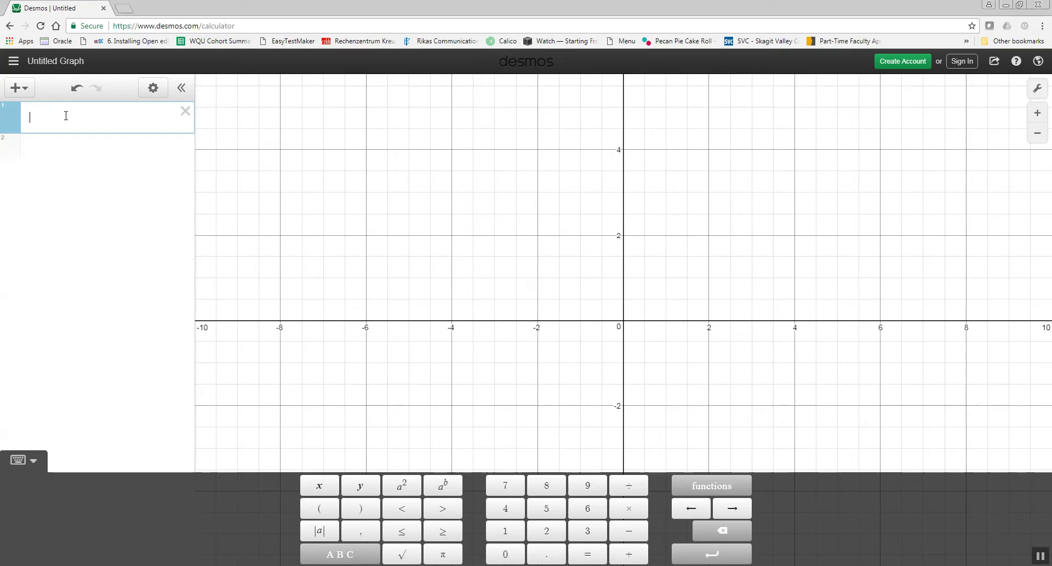
- Graph x², once typed with ^2 and once with the squaring key, clearing the line each time
text(x)
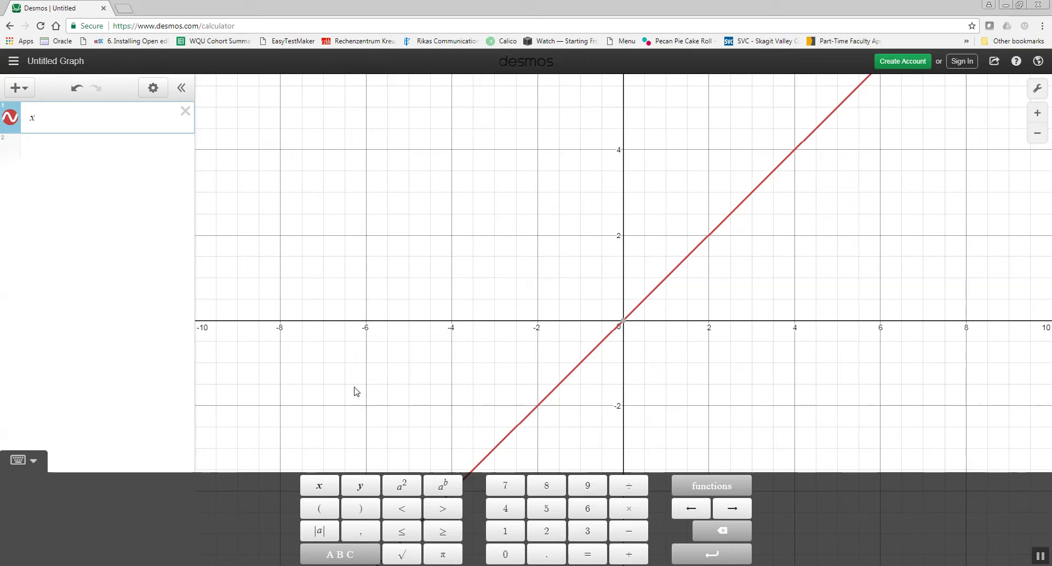
text(^2)
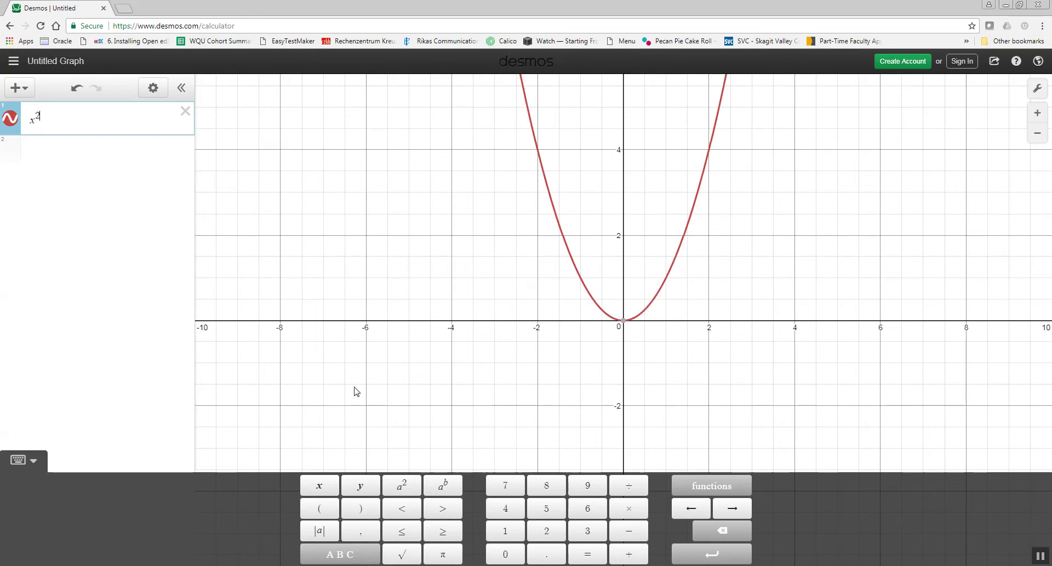
key(BackSpace)
key(BackSpace)
key(BackSpace)
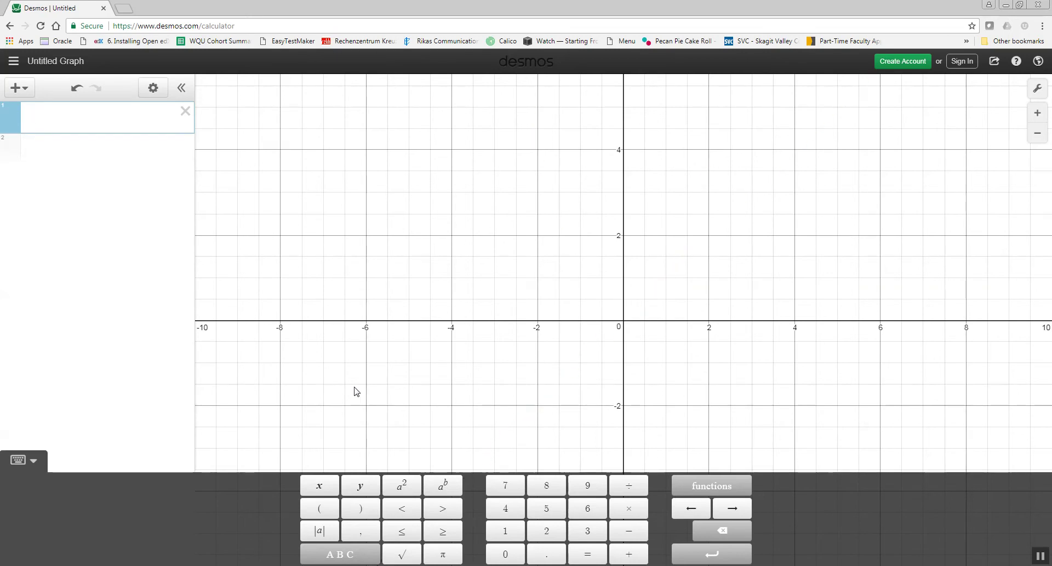
text(x)
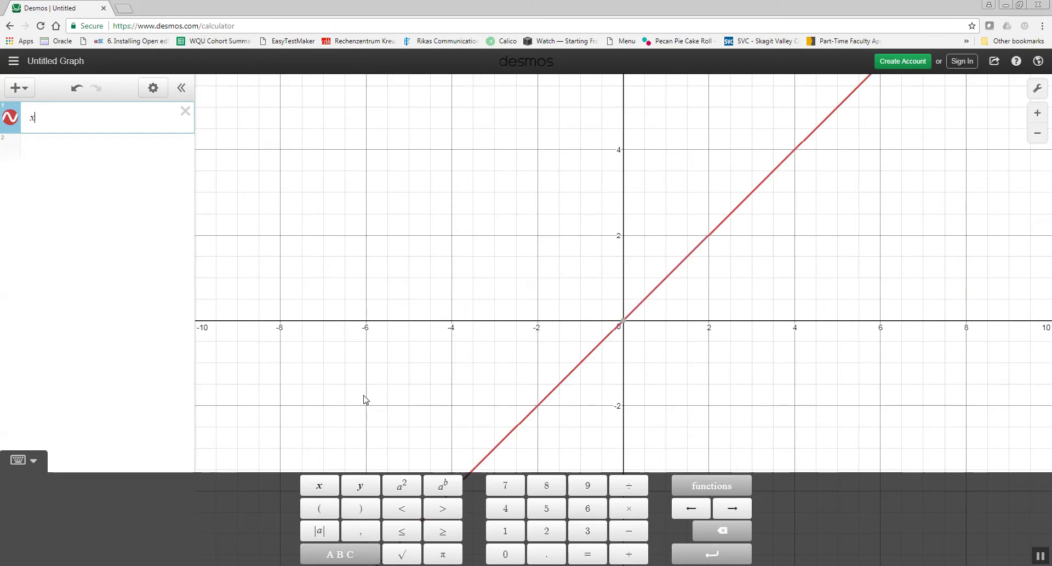
click(404, 486)
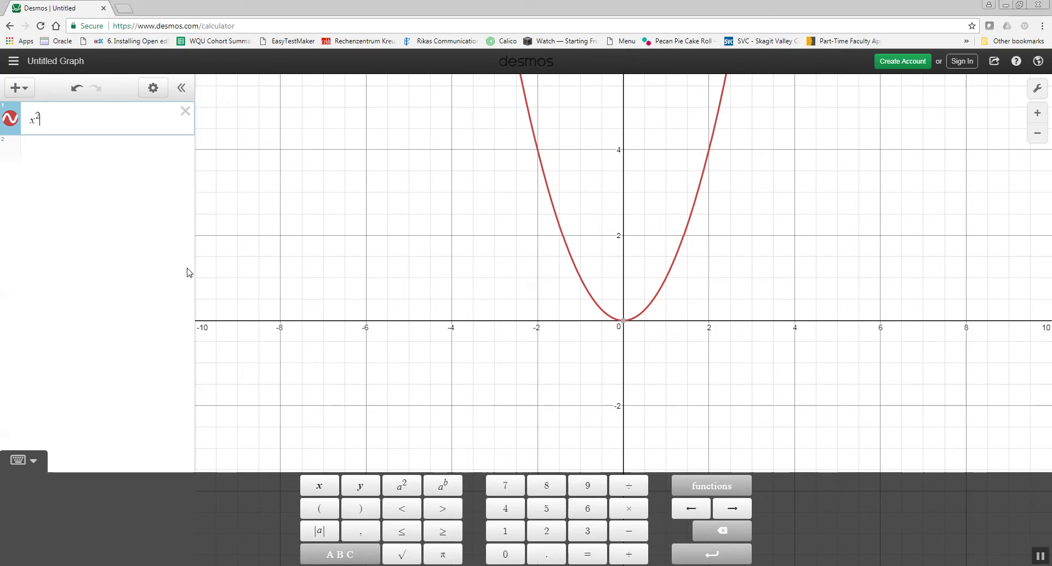
key(BackSpace)
key(BackSpace)
key(BackSpace)
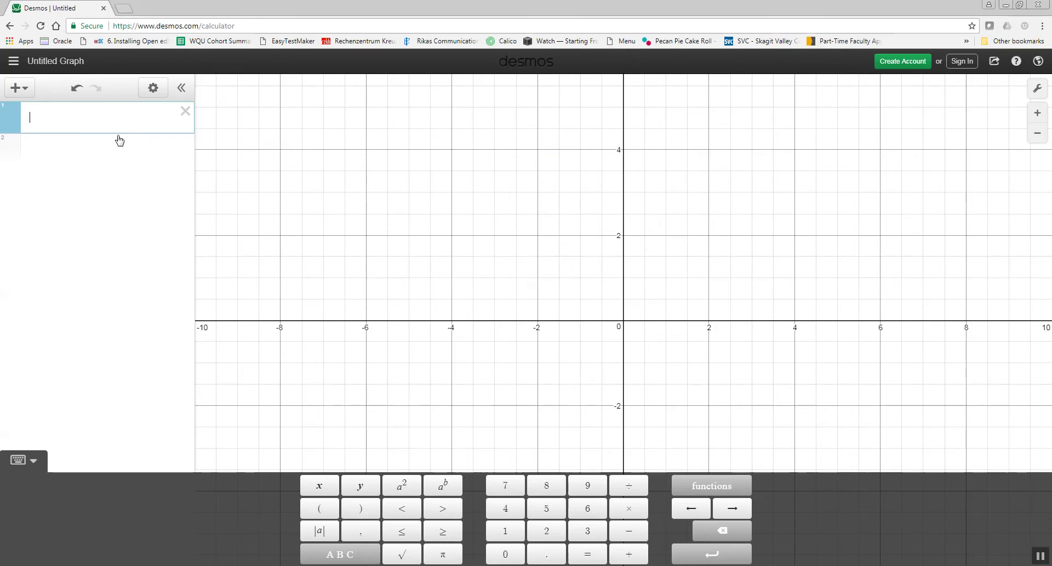
- Graph x³, then clear the line
text(x)
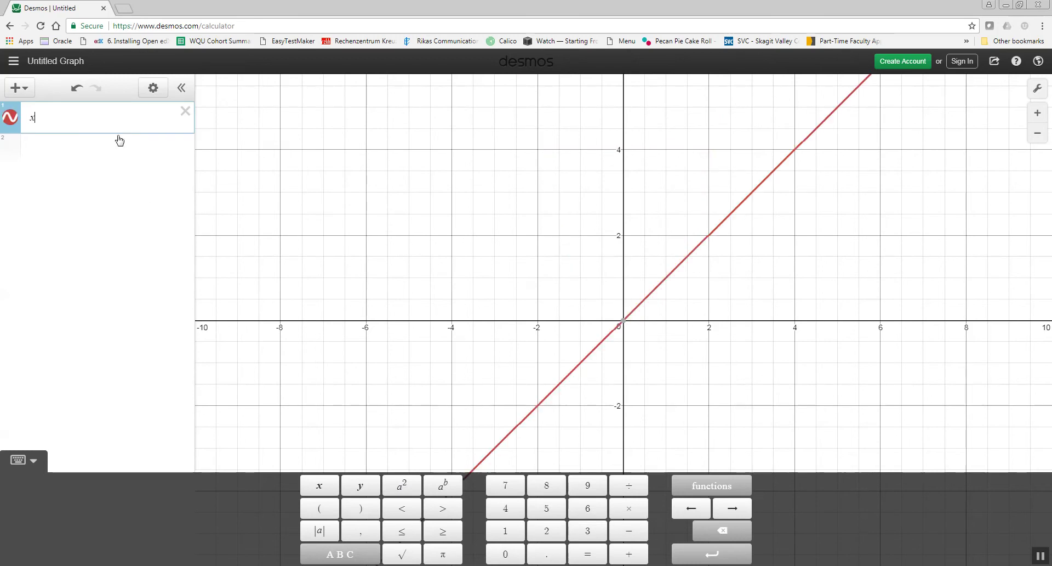
click(446, 486)
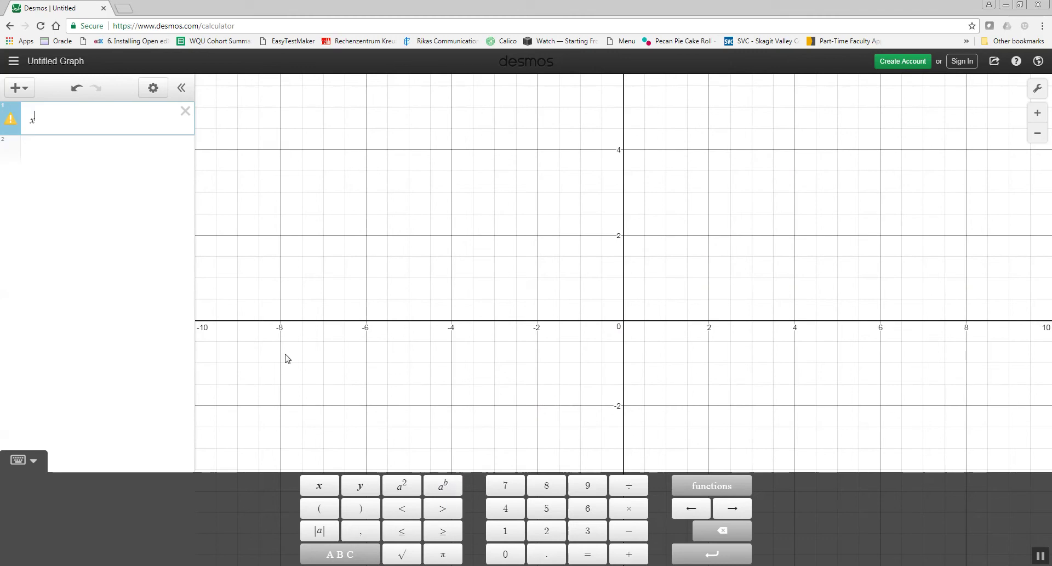
text(3)
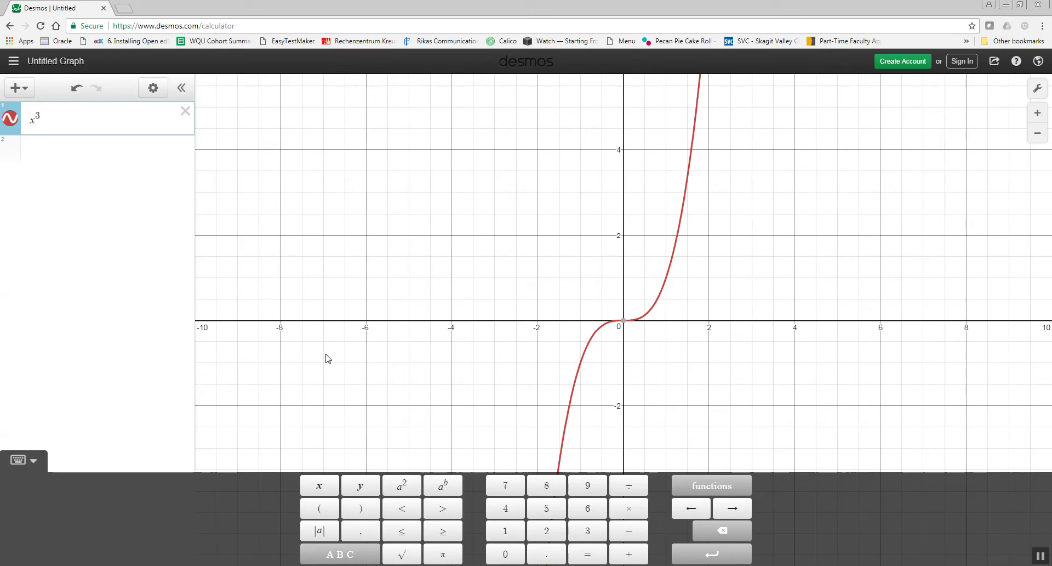
key(BackSpace)
key(BackSpace)
key(BackSpace)
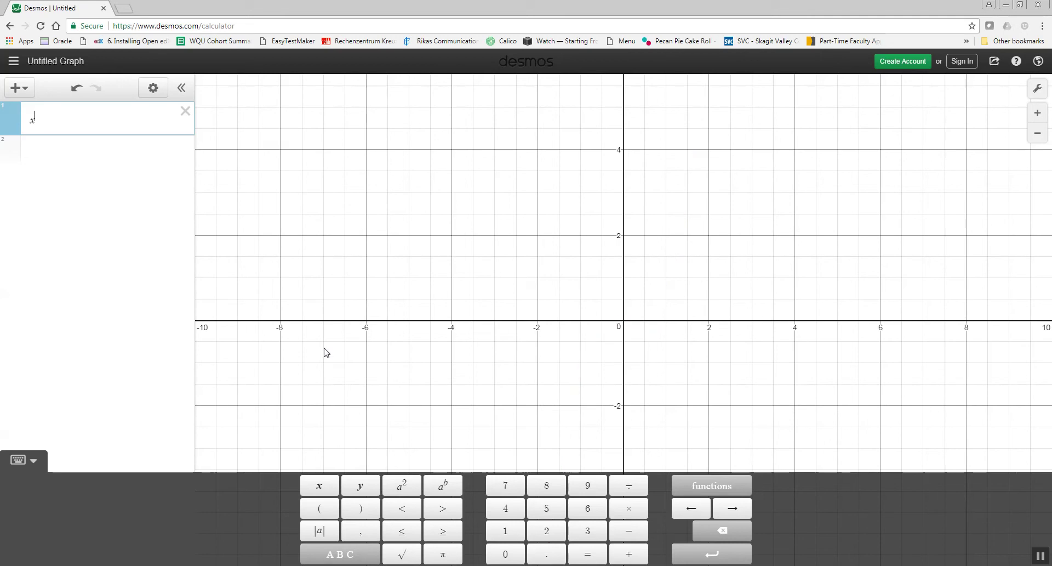
text(x)
key(BackSpace)
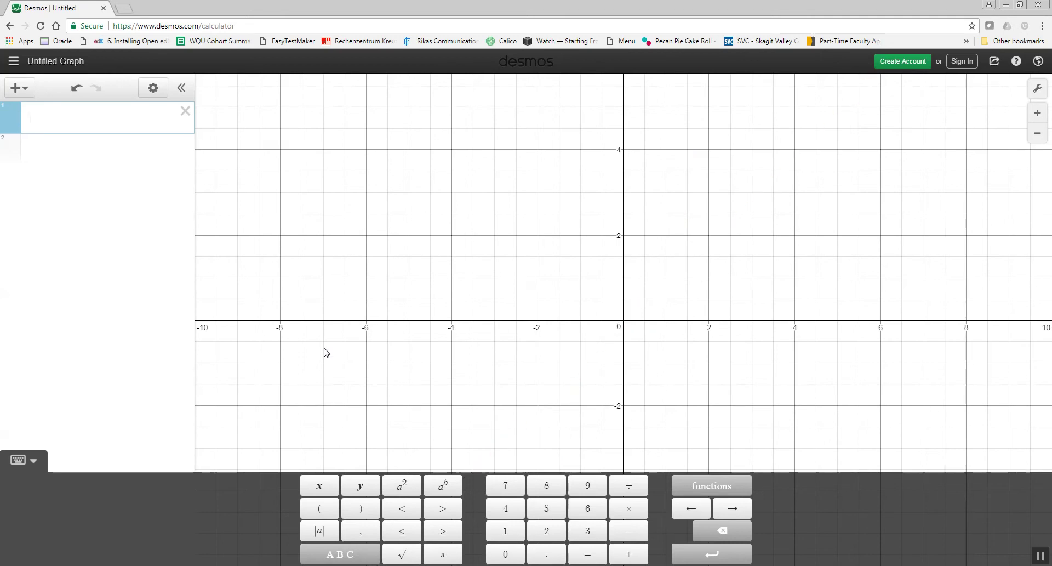
- Graph x^(1/2), then erase it
text(x)
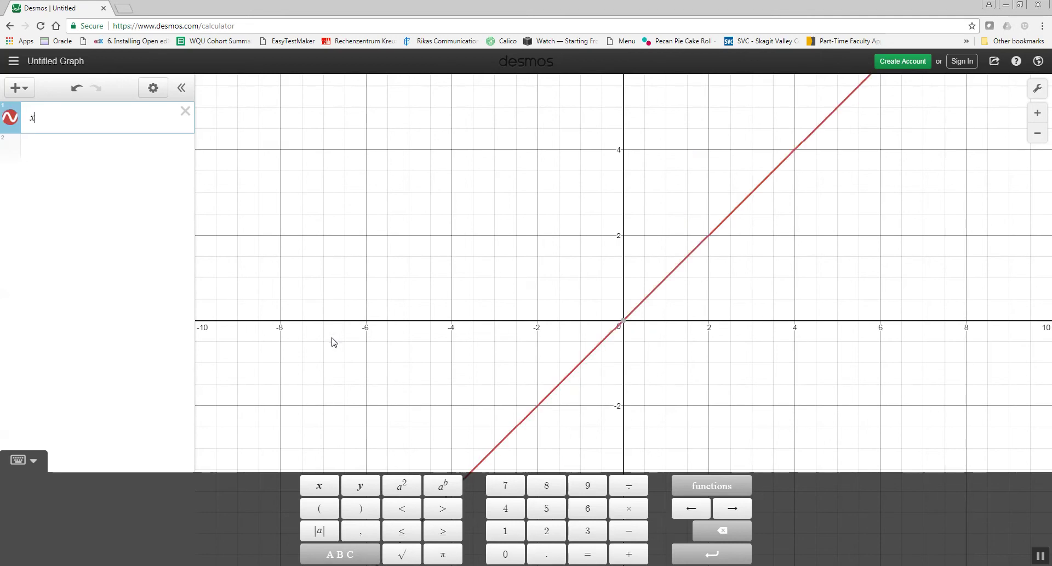
click(445, 486)
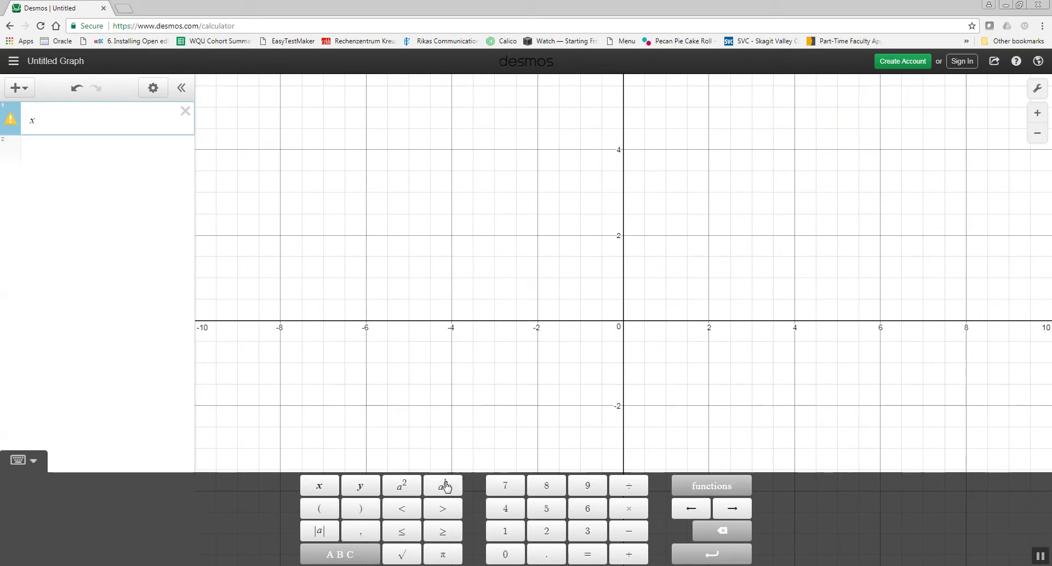
text(1/2)
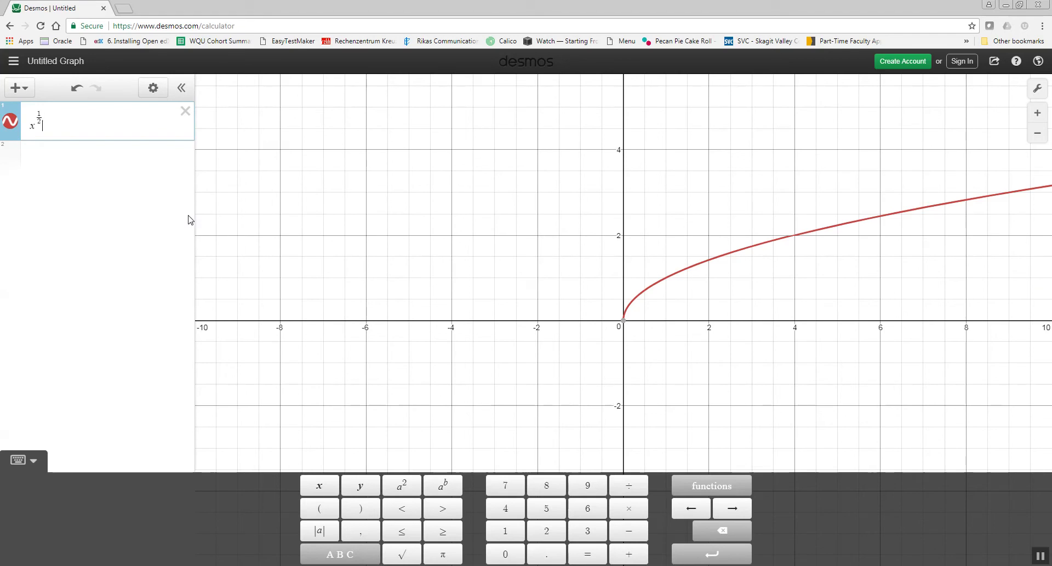
key(BackSpace)
key(BackSpace)
key(BackSpace)
key(BackSpace)
key(BackSpace)
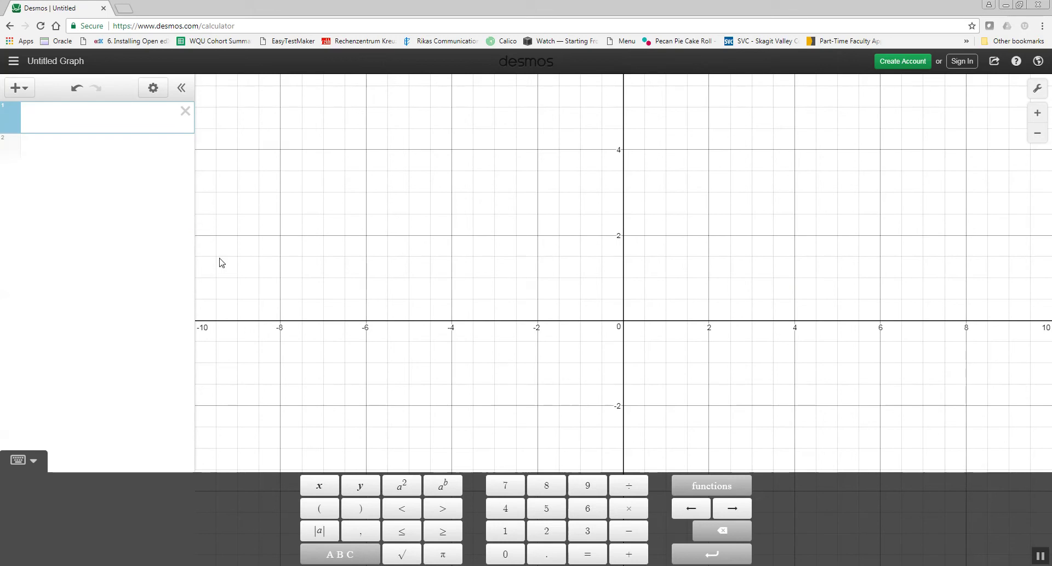
- Graph √x + 3 using the square-root key, then erase it
click(404, 558)
text(x)
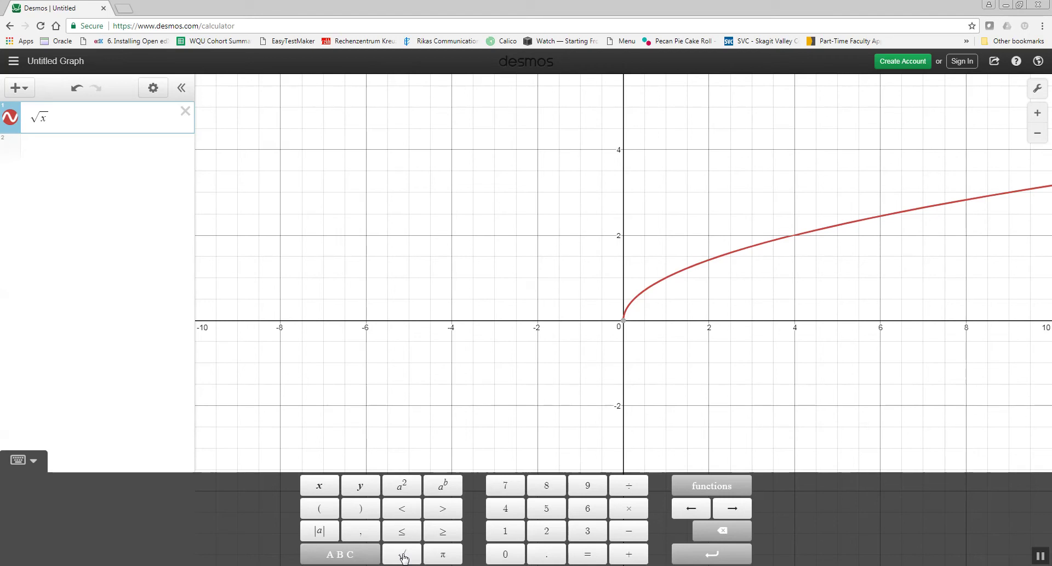
text(+3)
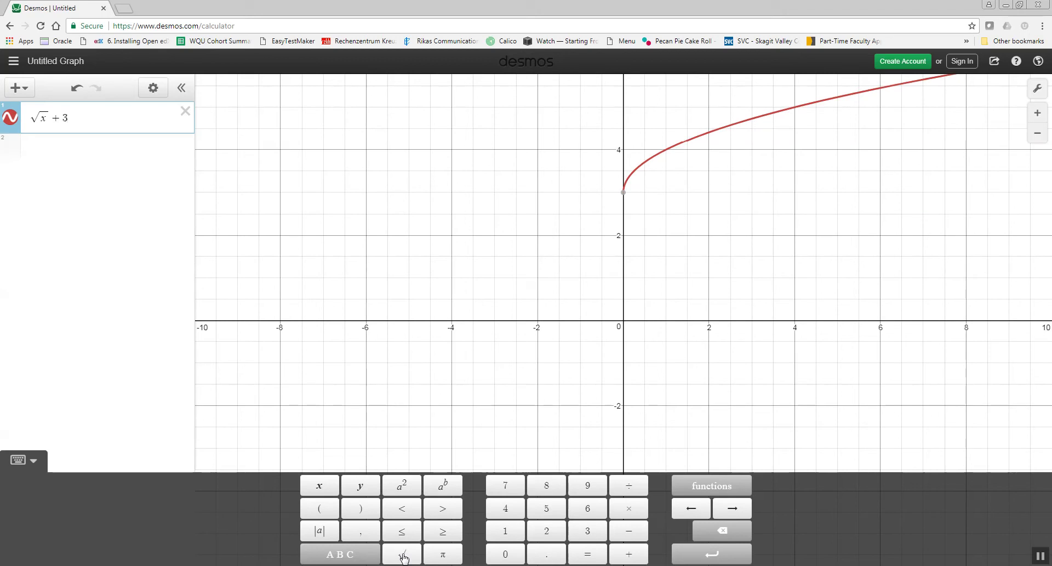
key(BackSpace)
key(BackSpace)
key(BackSpace)
key(BackSpace)
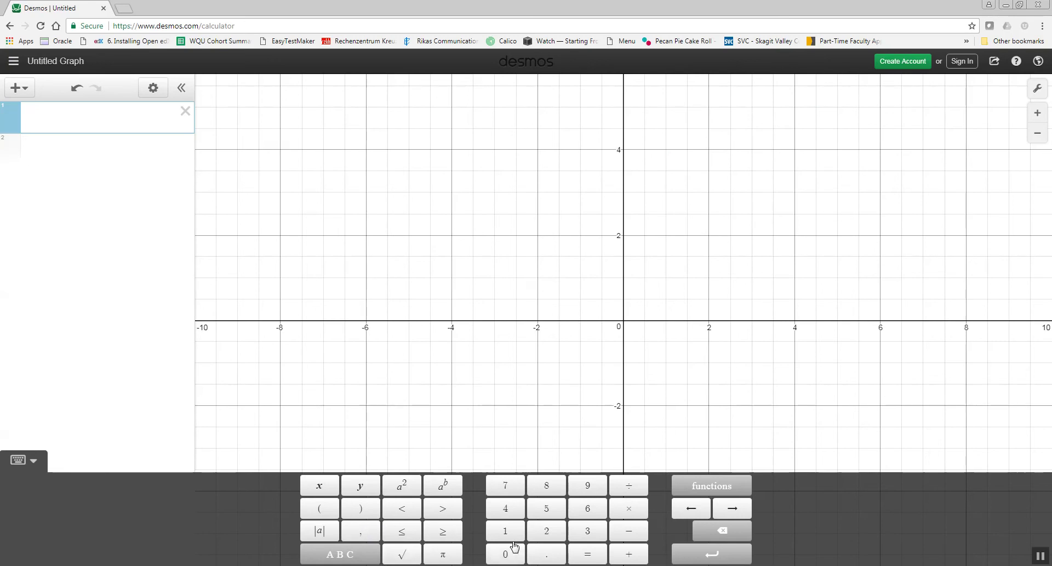
- Graph |x − 2| + 1 using absolute-value bars, then erase it
click(321, 532)
text(x-2)
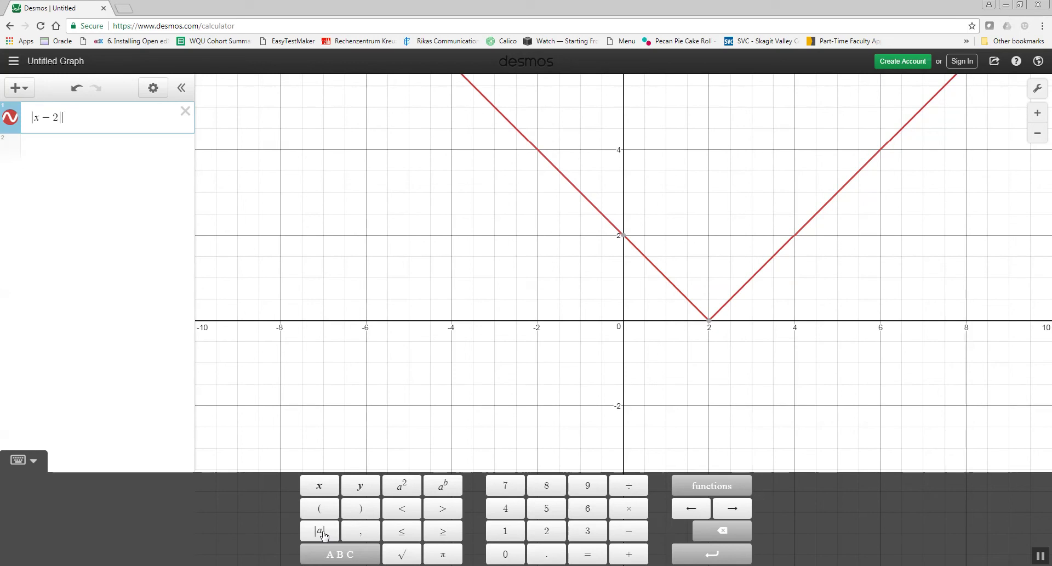
key(Right)
text(+1)
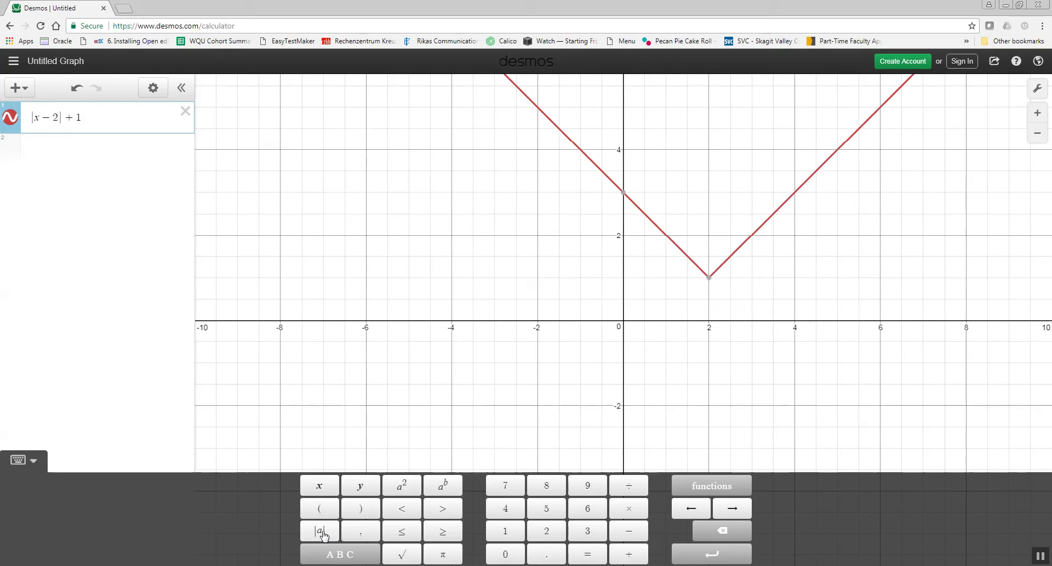
key(BackSpace)
key(BackSpace)
key(BackSpace)
key(BackSpace)
key(BackSpace)
key(BackSpace)
key(BackSpace)
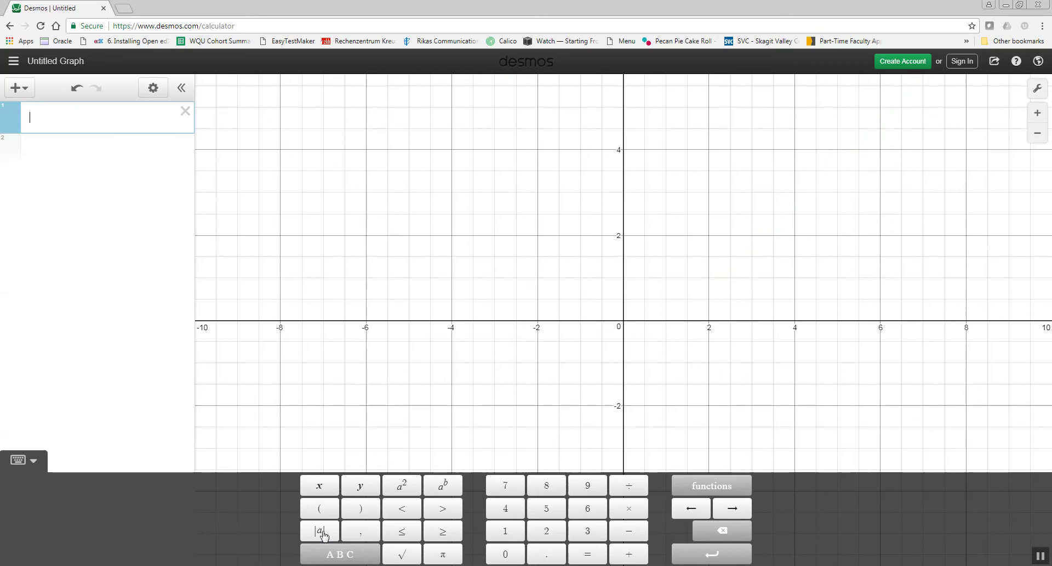
- Insert an nth-root of x from the miscellaneous built-in functions
click(729, 490)
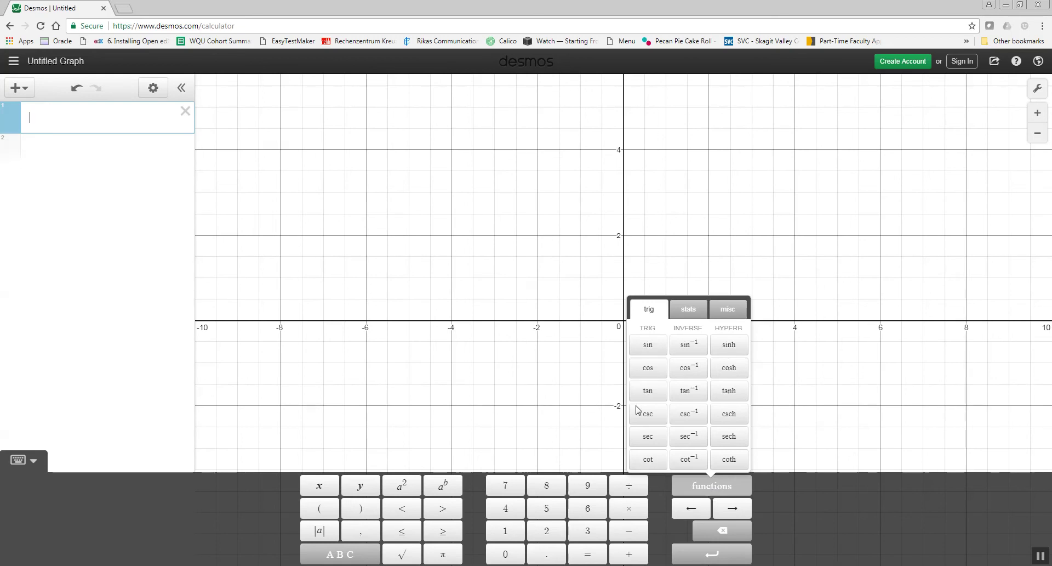
click(693, 311)
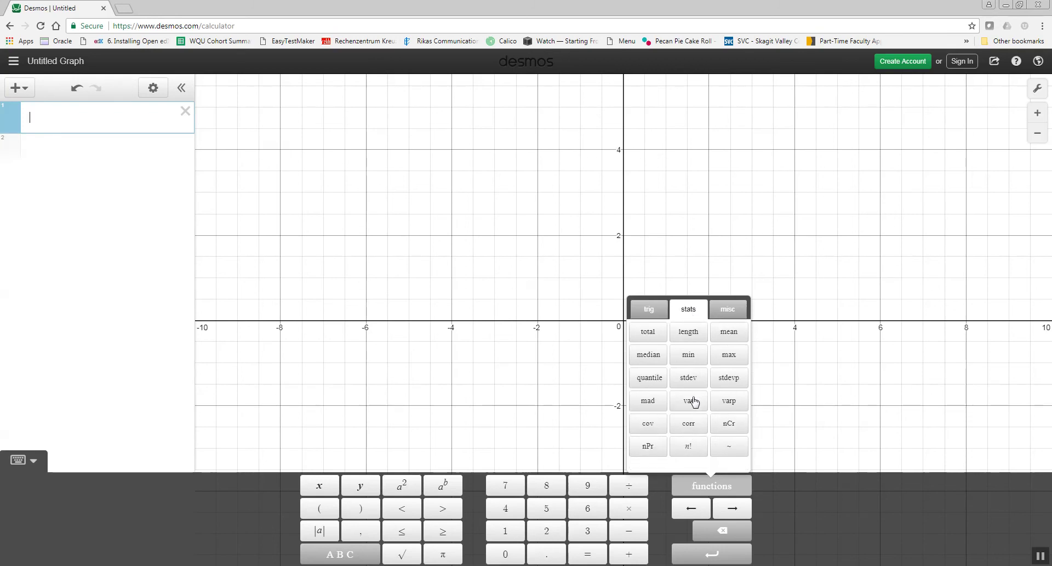
click(724, 310)
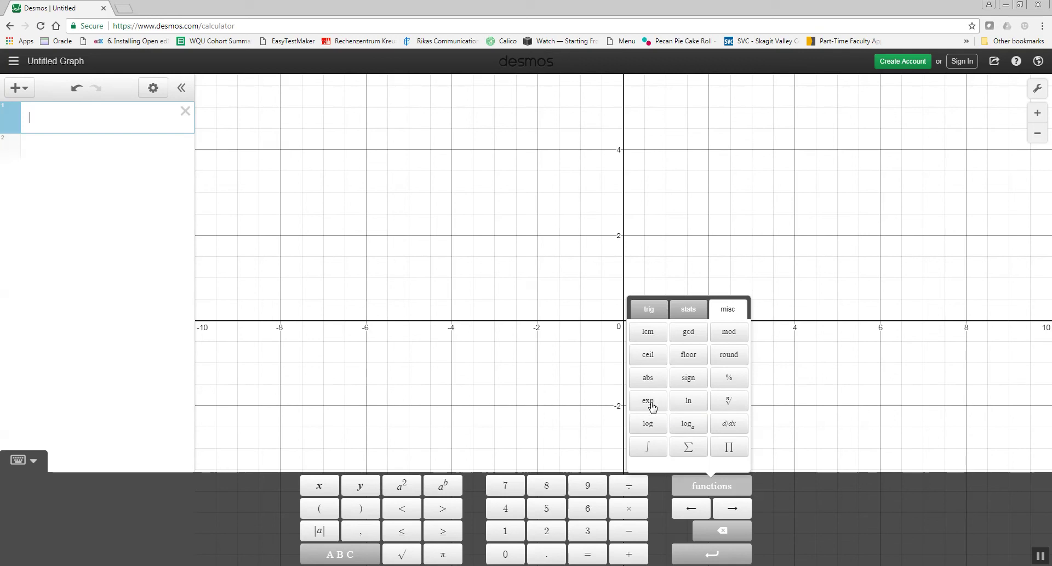
click(735, 403)
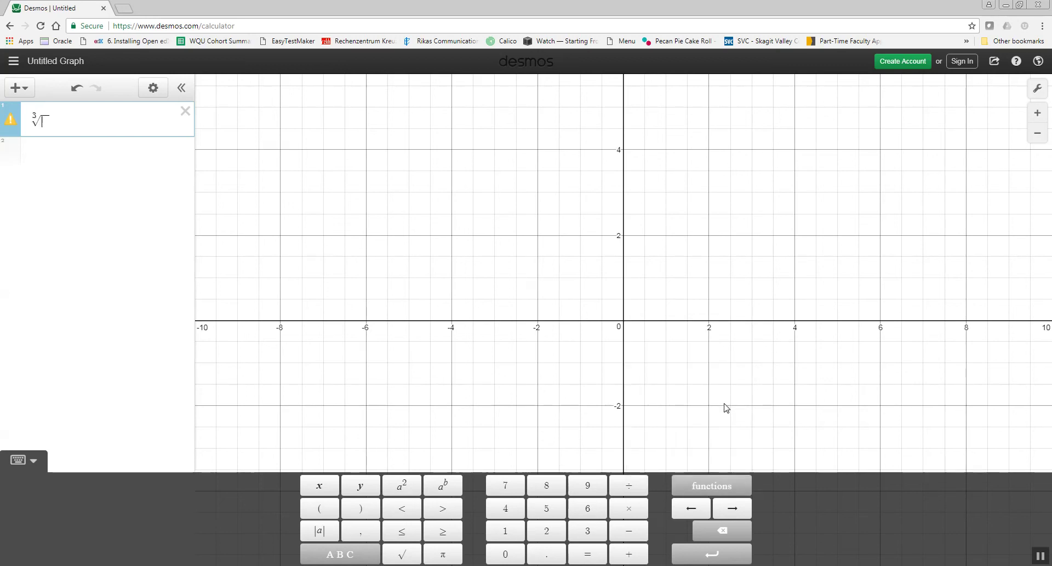
text(x)
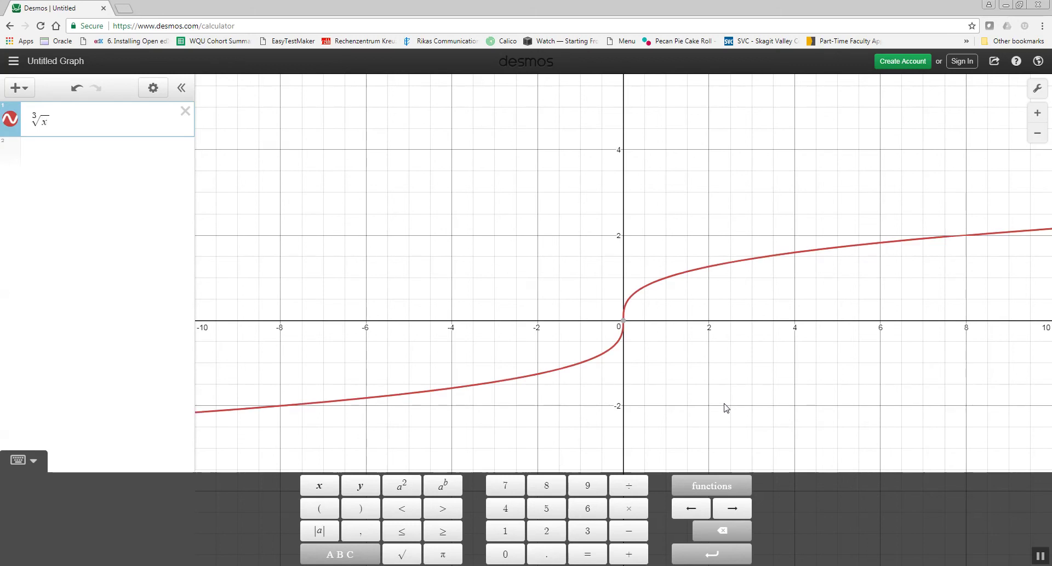
- Change the root index to 2, 3, 6 and finally 7
key(BackSpace)
text(2)
key(BackSpace)
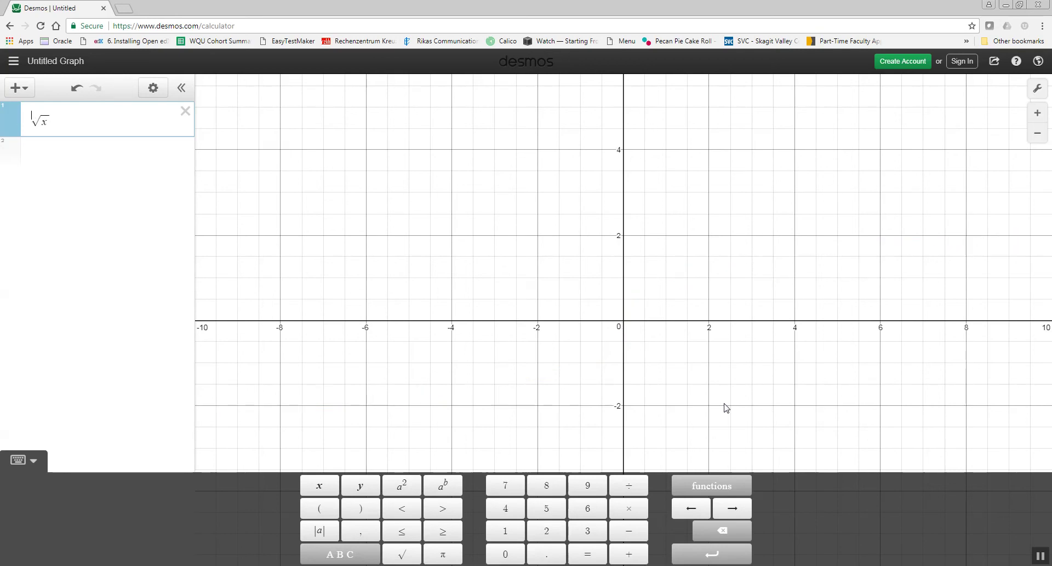
text(3)
key(BackSpace)
text(6)
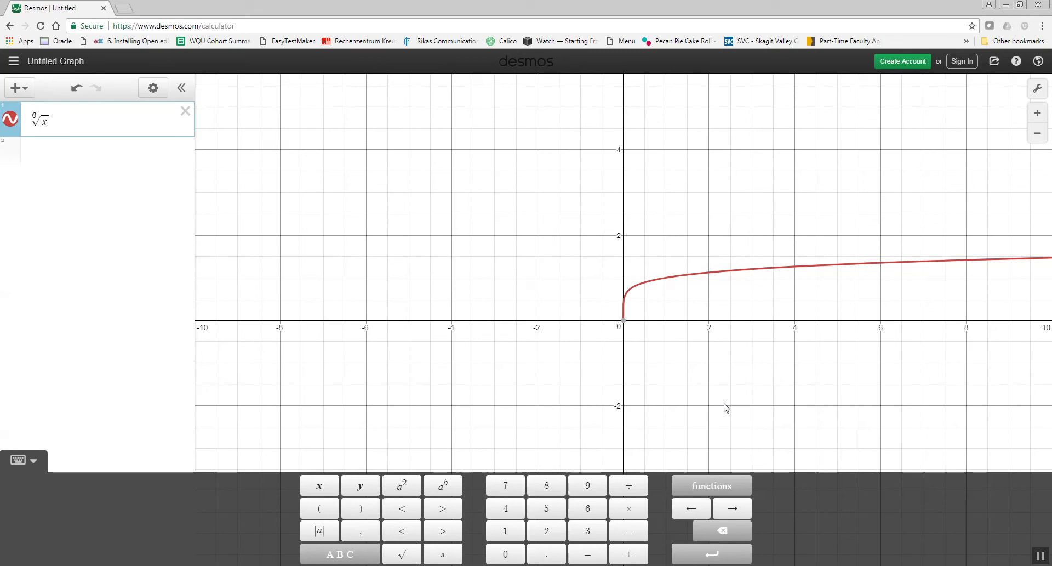
key(BackSpace)
text(7)
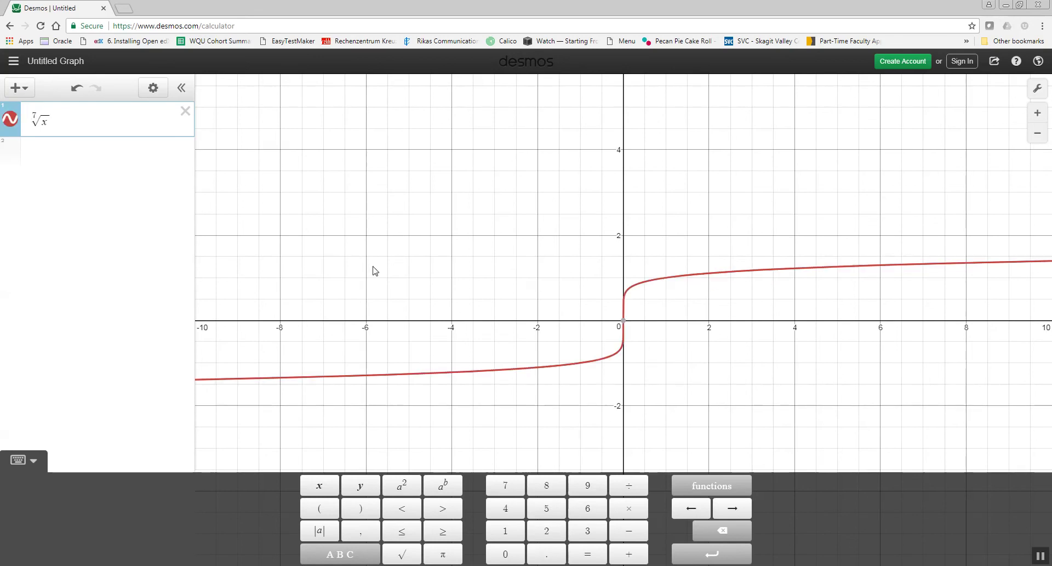
key(ctrl+a)
key(BackSpace)
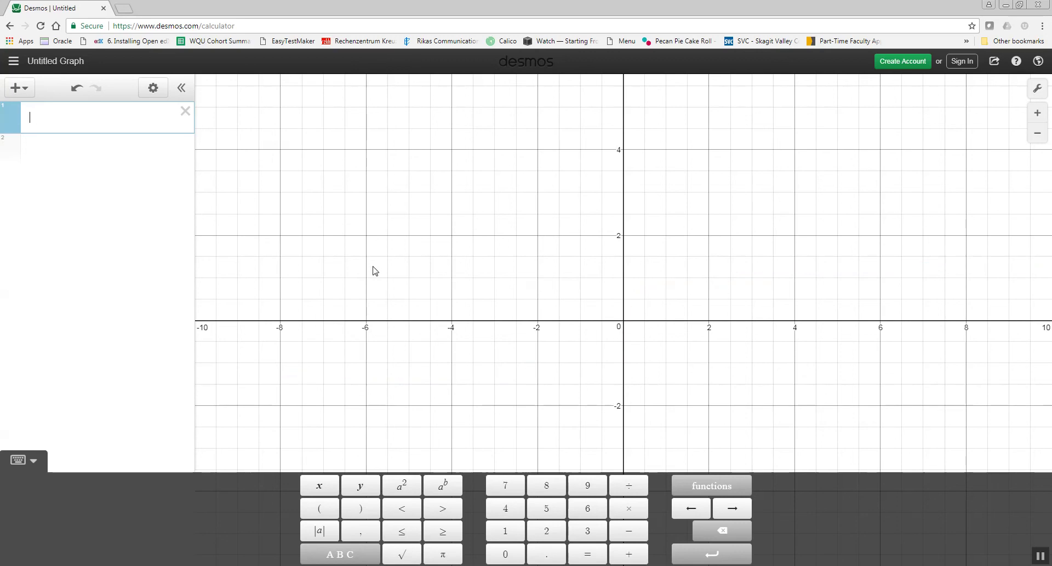
click(708, 486)
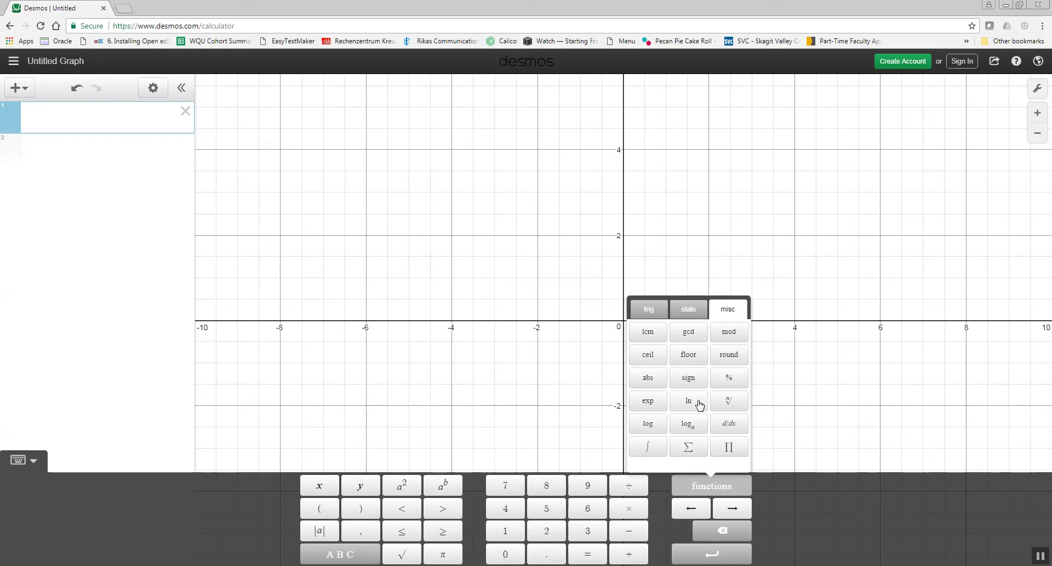
click(648, 402)
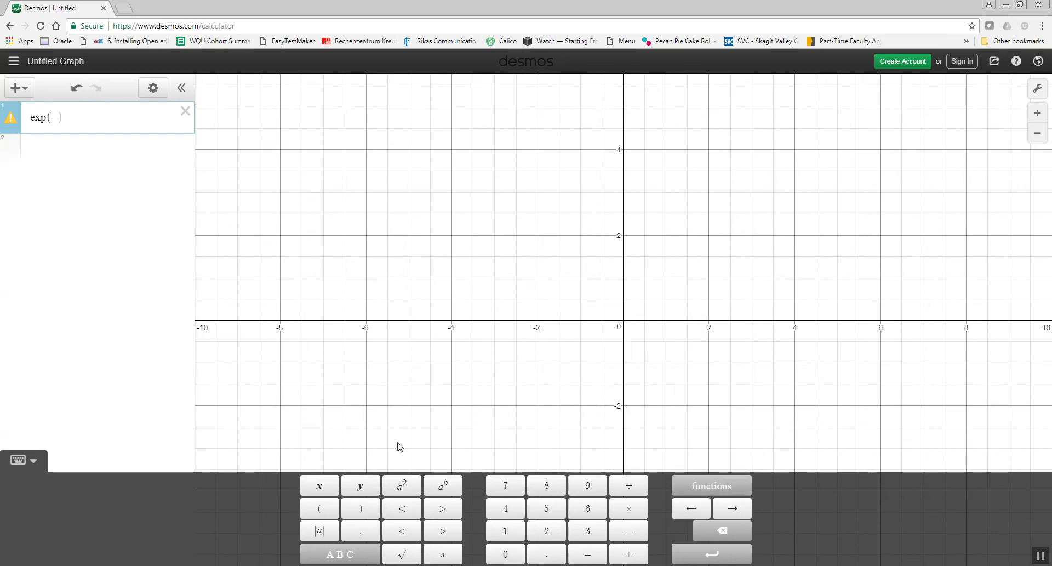
text(x)
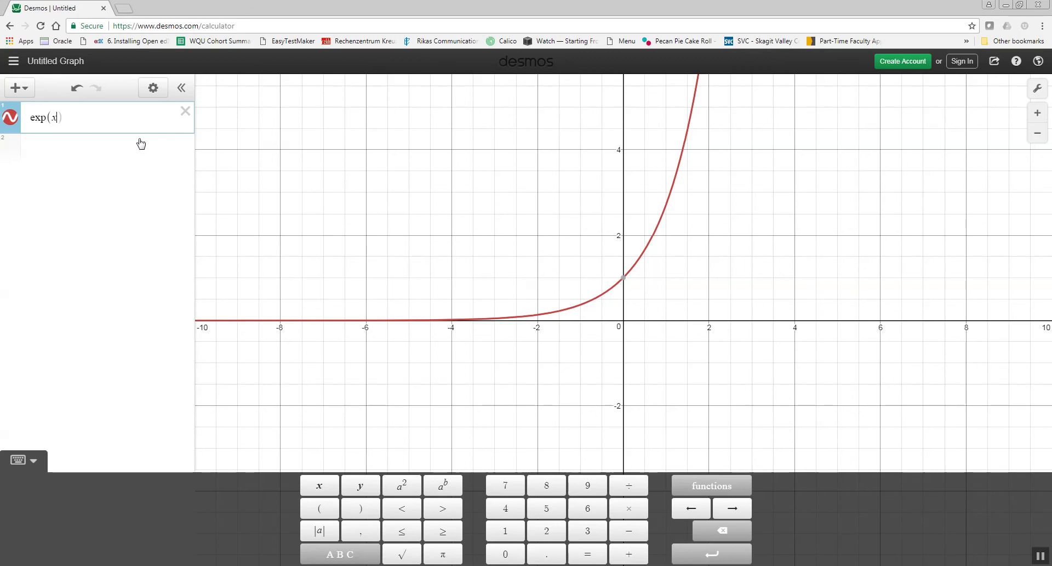
key(BackSpace)
key(BackSpace)
key(BackSpace)
key(BackSpace)
key(BackSpace)
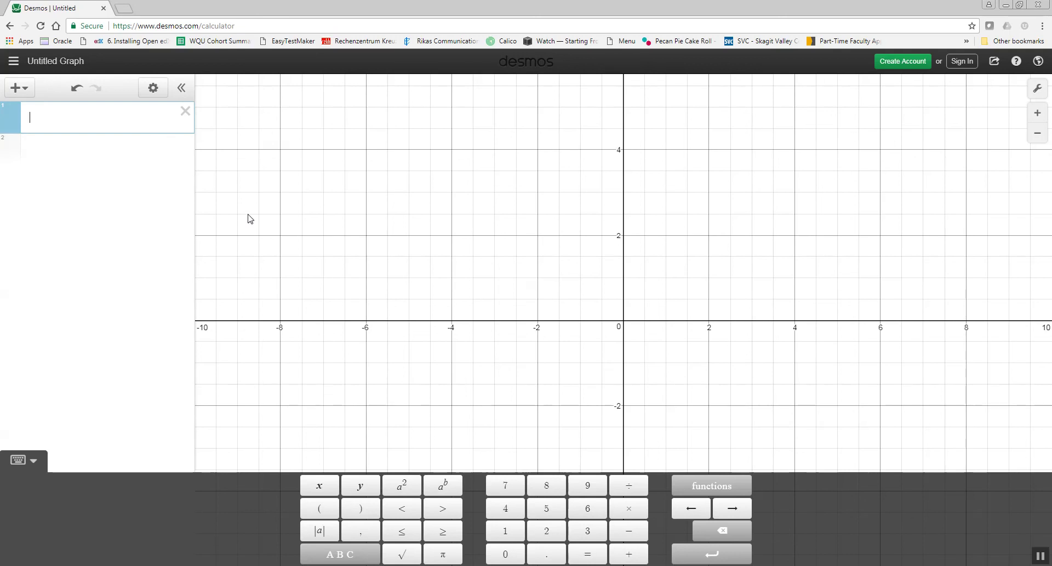
- Graph the circle x² + y² = 9 with the squaring key, then erase it
text(x^)
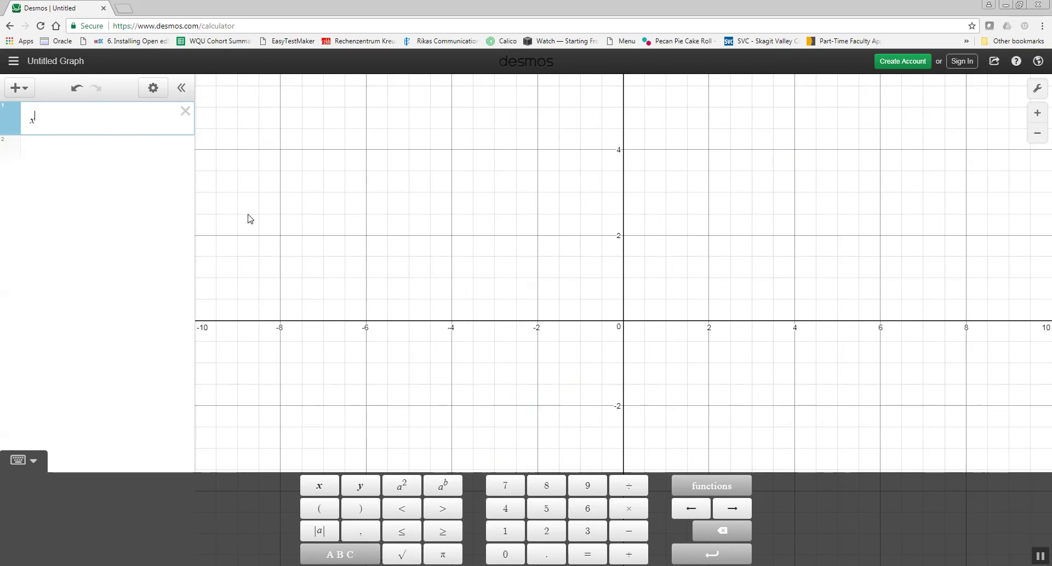
text(2)
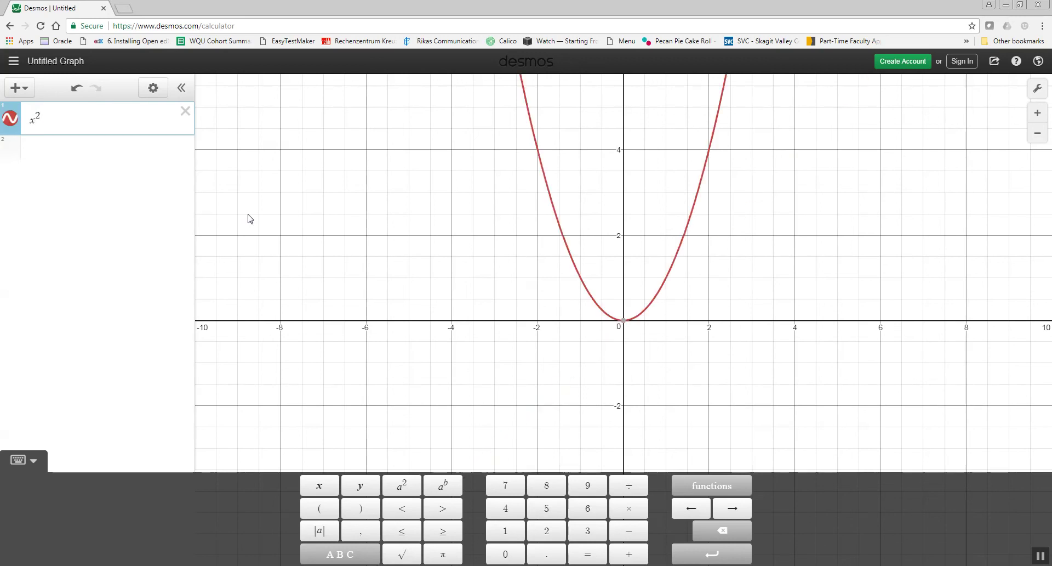
key(BackSpace)
key(BackSpace)
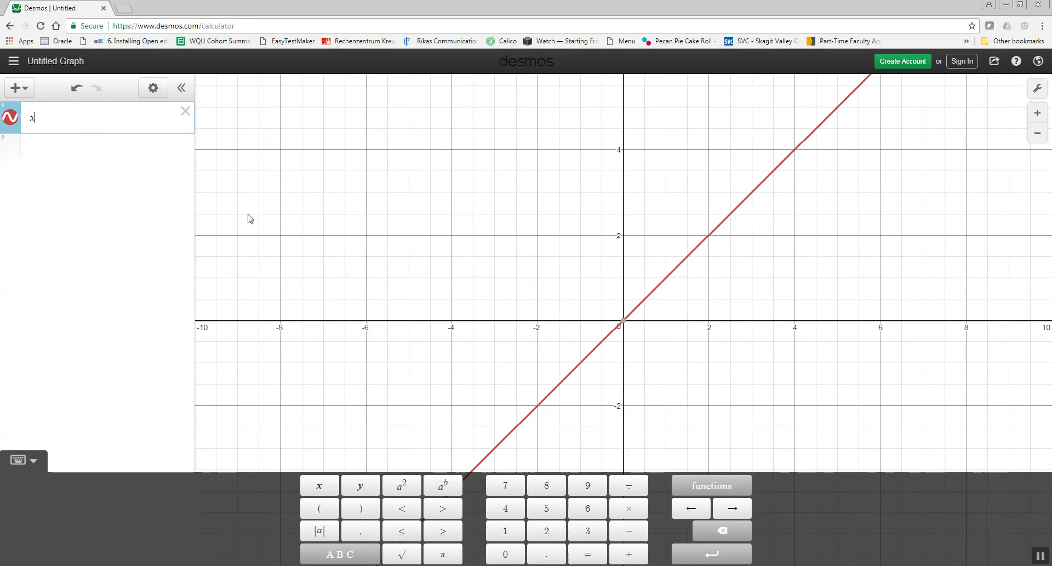
click(403, 486)
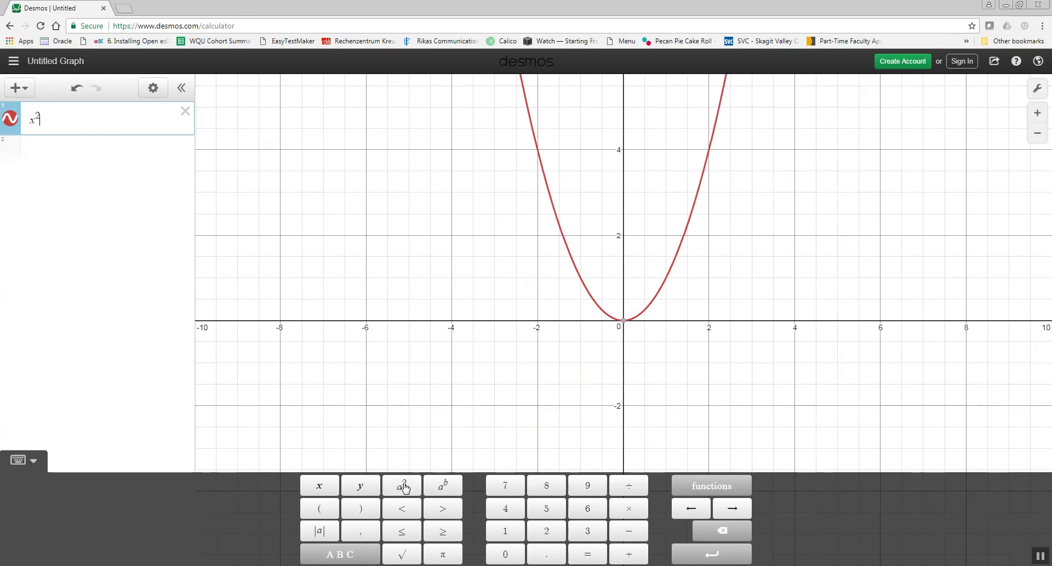
text(+y)
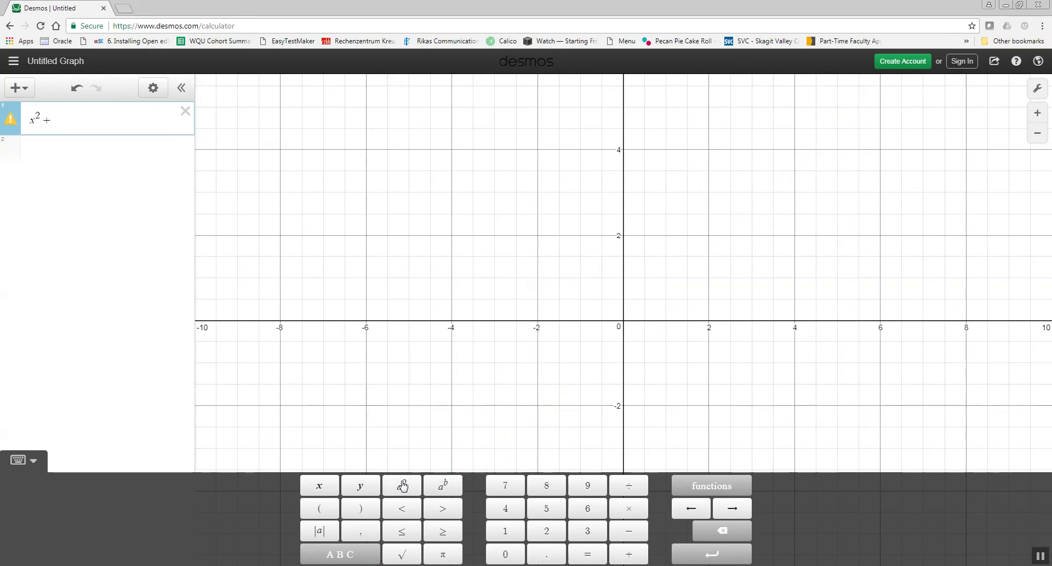
click(404, 485)
text(=9)
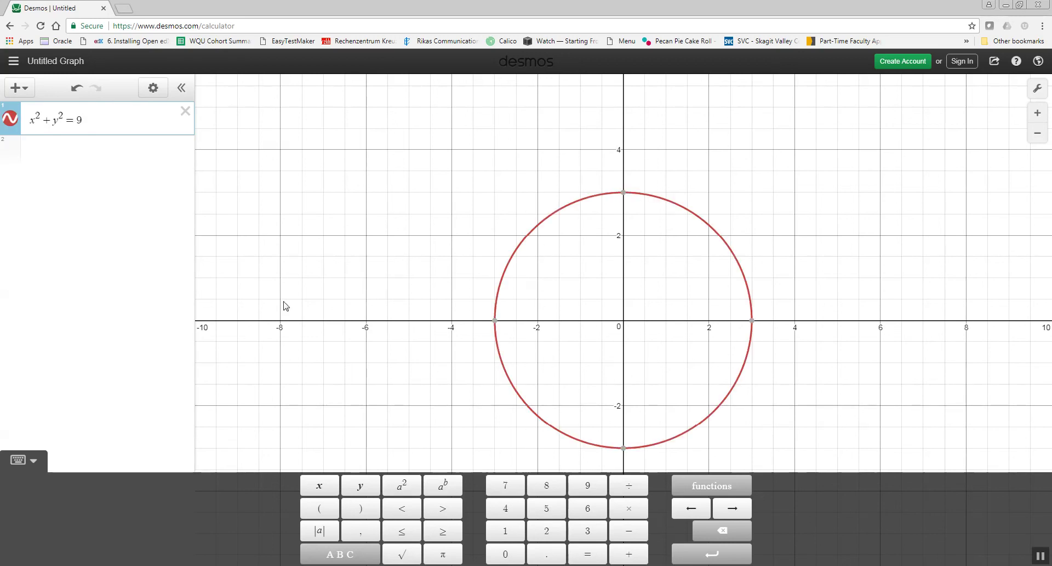
key(BackSpace)
key(BackSpace)
key(BackSpace)
key(BackSpace)
key(BackSpace)
key(BackSpace)
key(BackSpace)
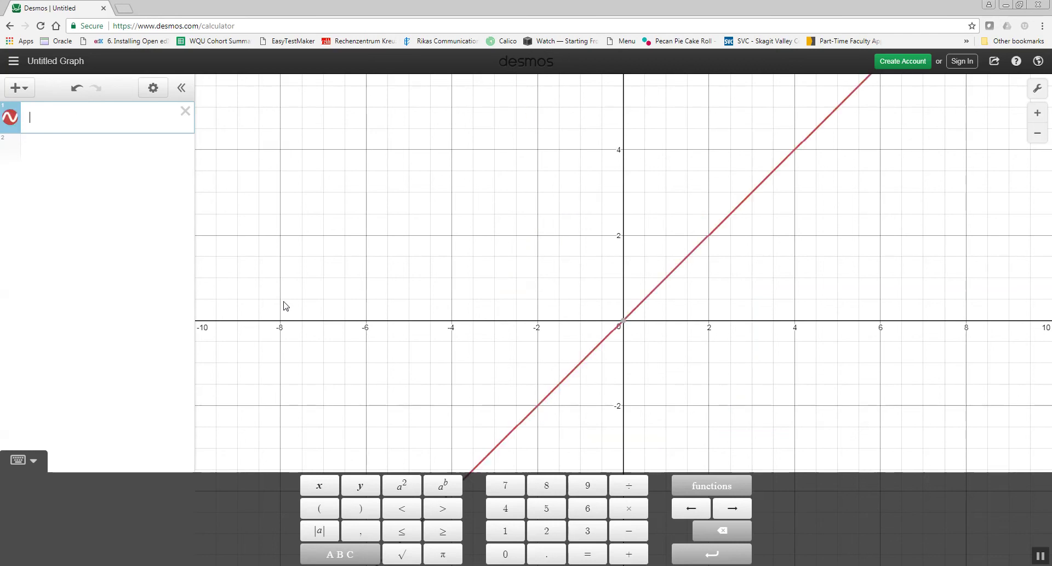
- Enter the hyperbola 5x^2−2y^2=1 in line 1
text(x)
key(BackSpace)
text(5x)
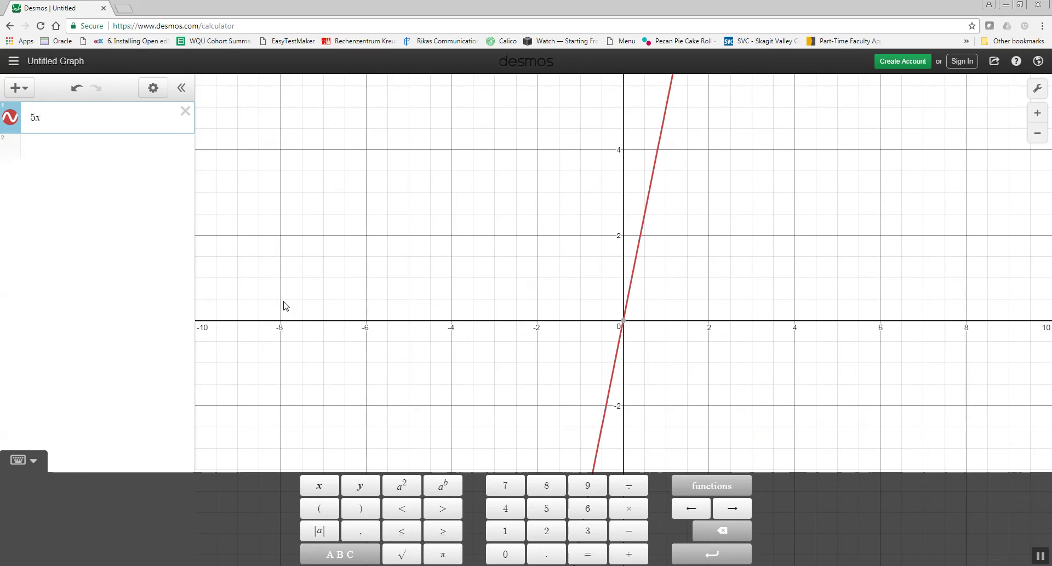
text(^2)
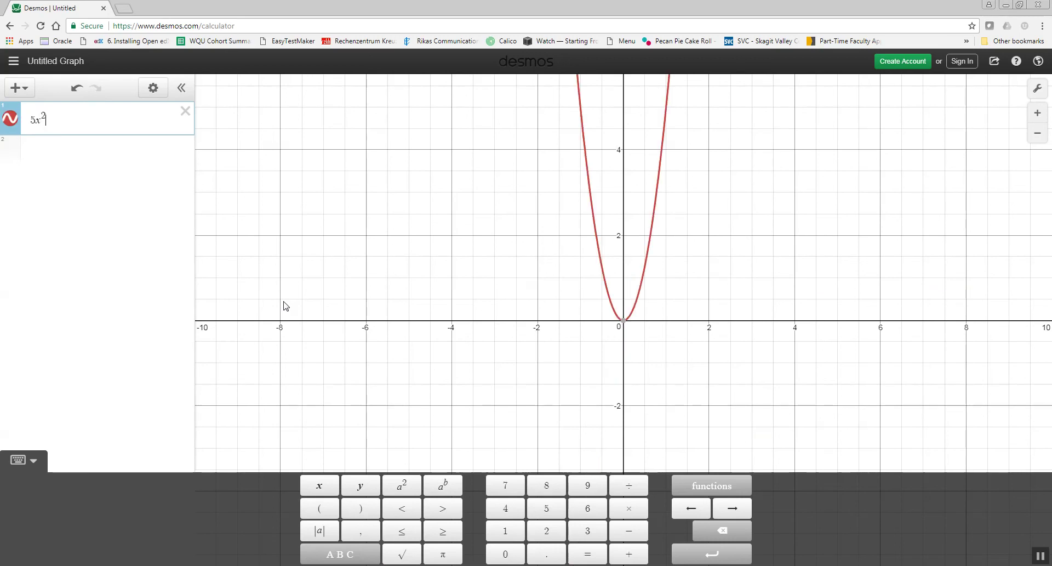
text(-2y^2)
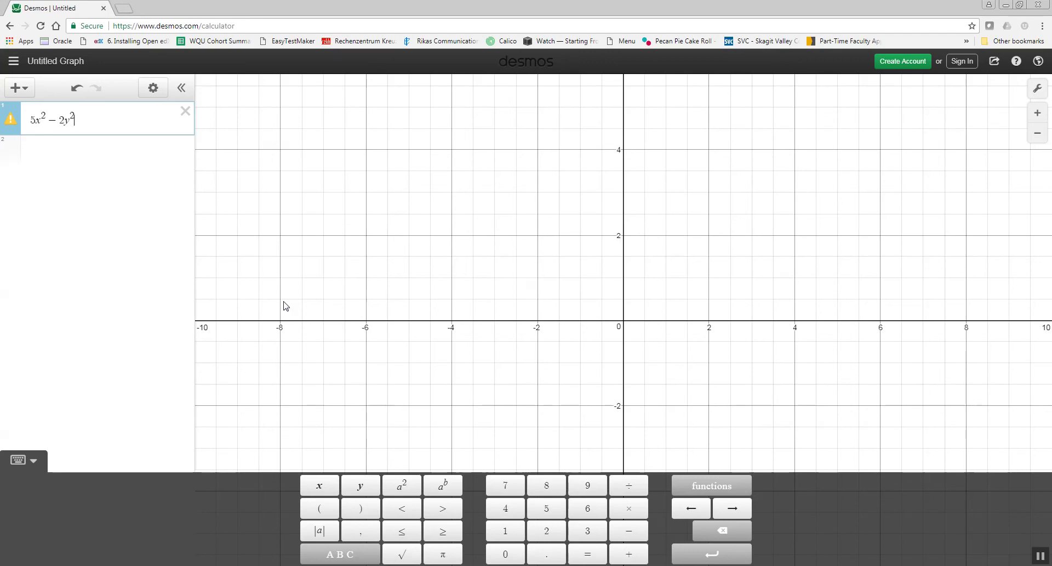
text(=1)
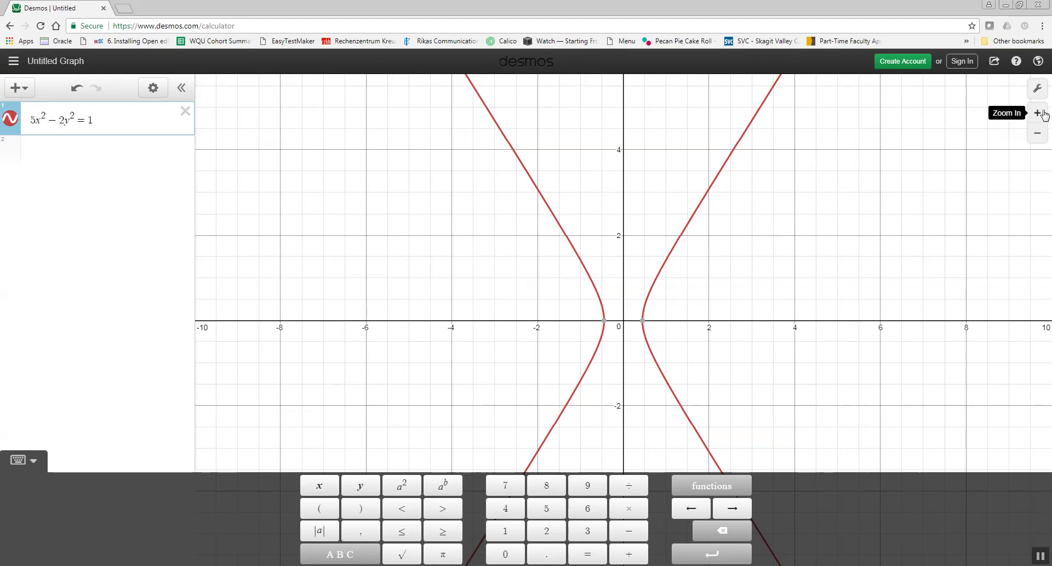
click(1038, 135)
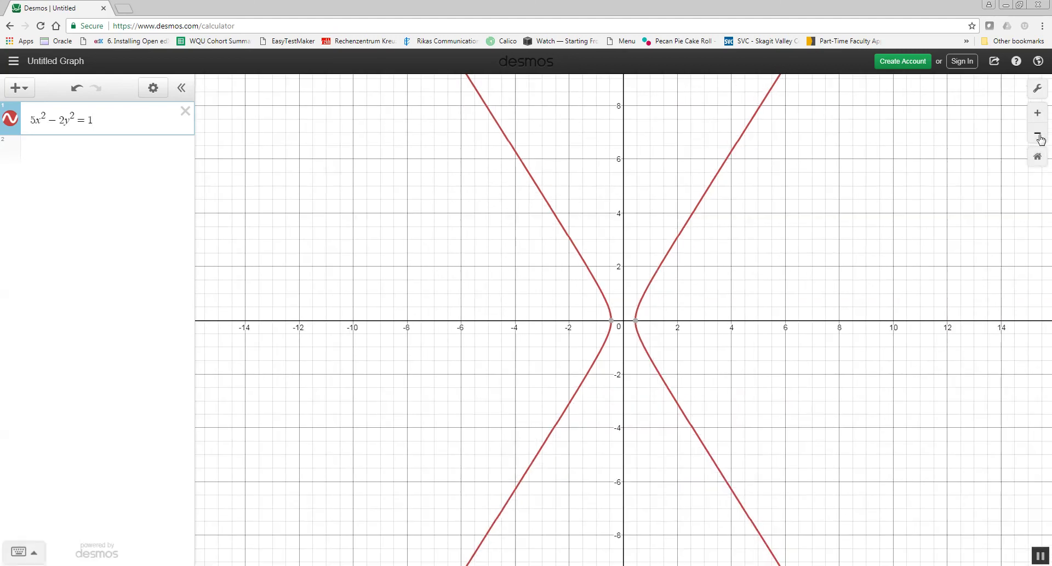
click(1038, 135)
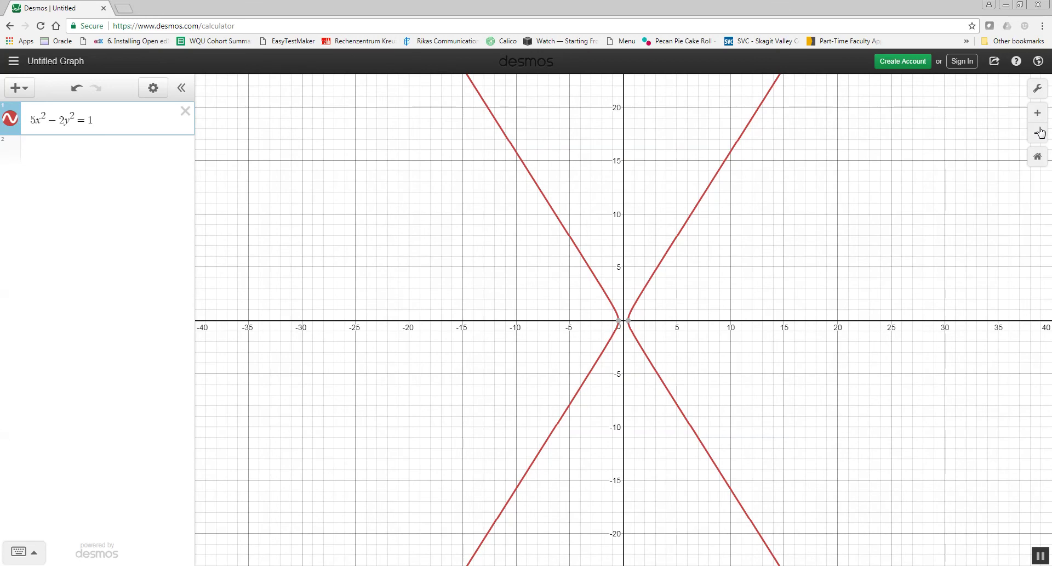
click(1038, 114)
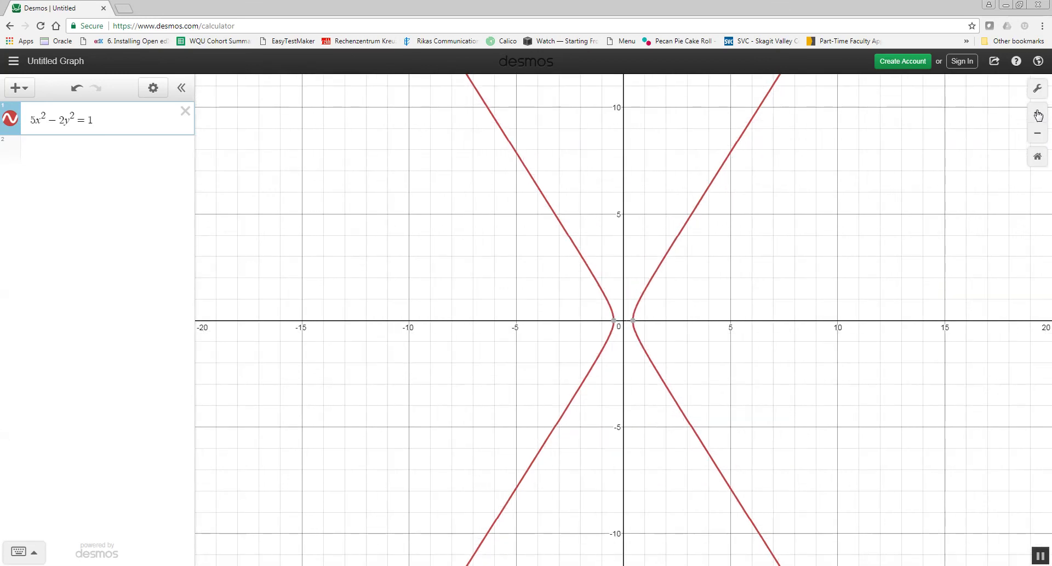
click(1038, 114)
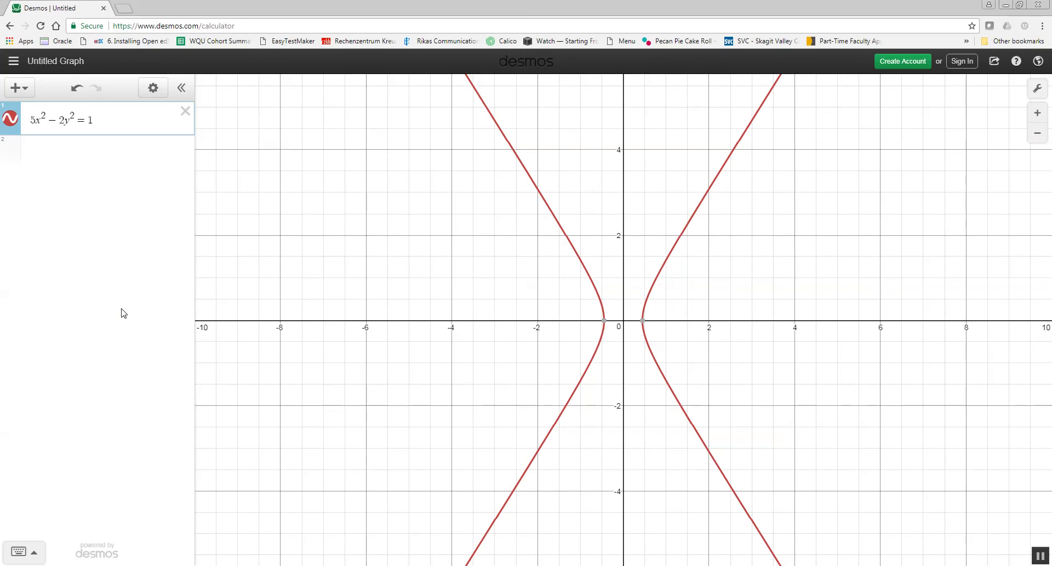
click(21, 552)
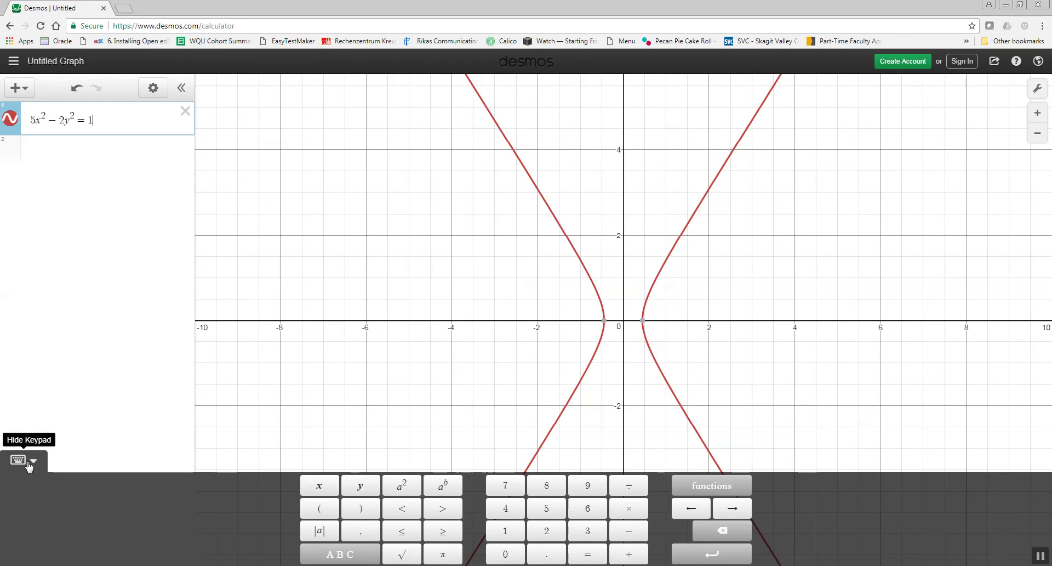